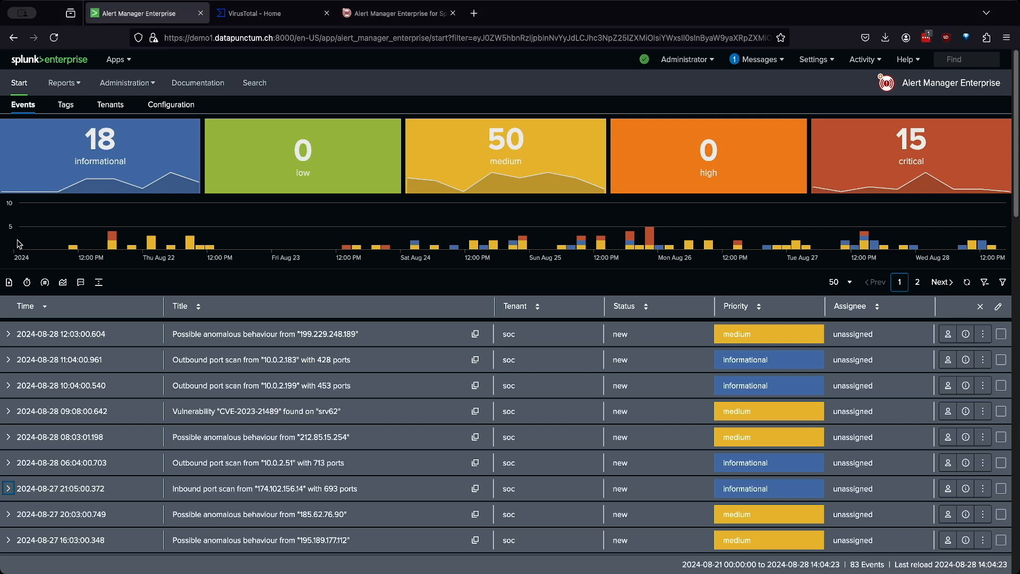
# Step: Expand the inbound port scan event from 174.102.156.14 with 693 ports and copy its src_ip value
pyautogui.click(8, 488)
pyautogui.scroll(-6, 13, 490)
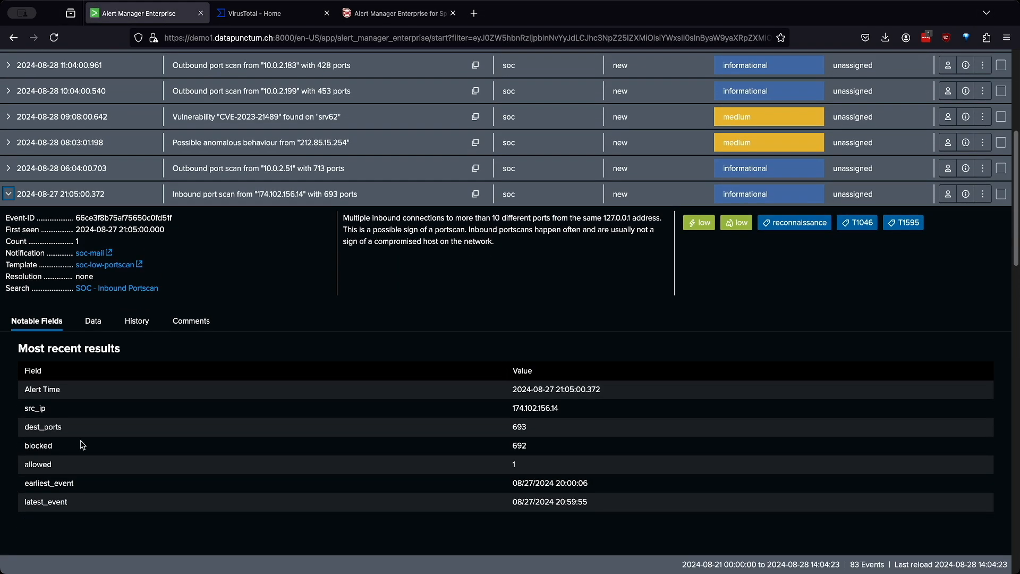
pyautogui.tripleClick(551, 409)
pyautogui.hotkey('ctrl', 'c')
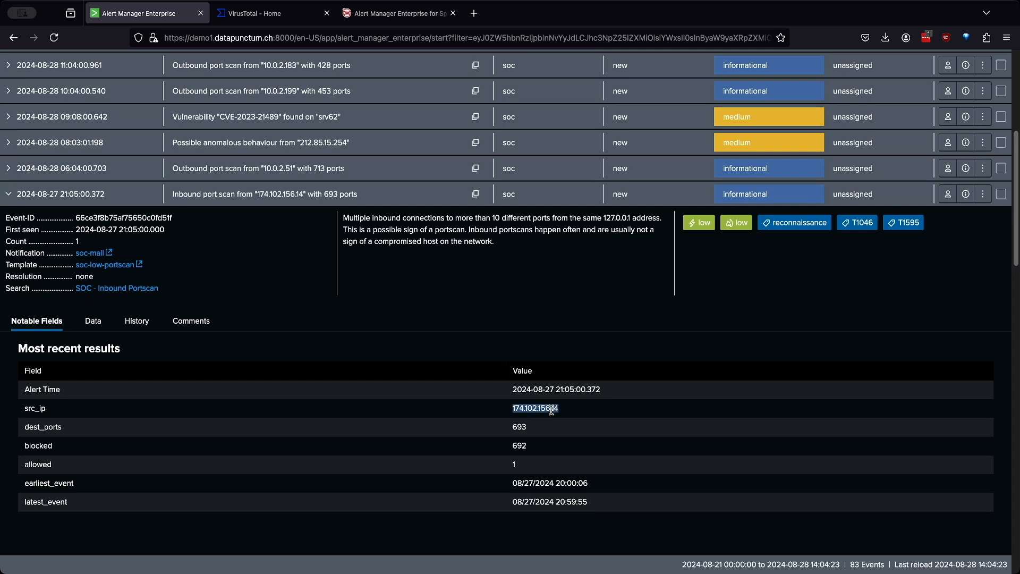
pyautogui.scroll(5, 610, 401)
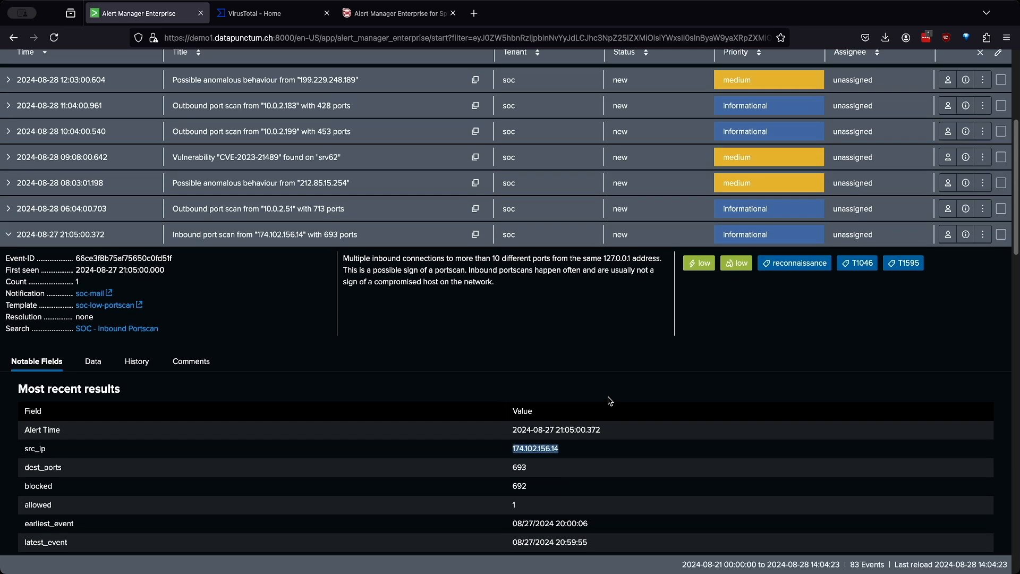
pyautogui.scroll(1, 610, 401)
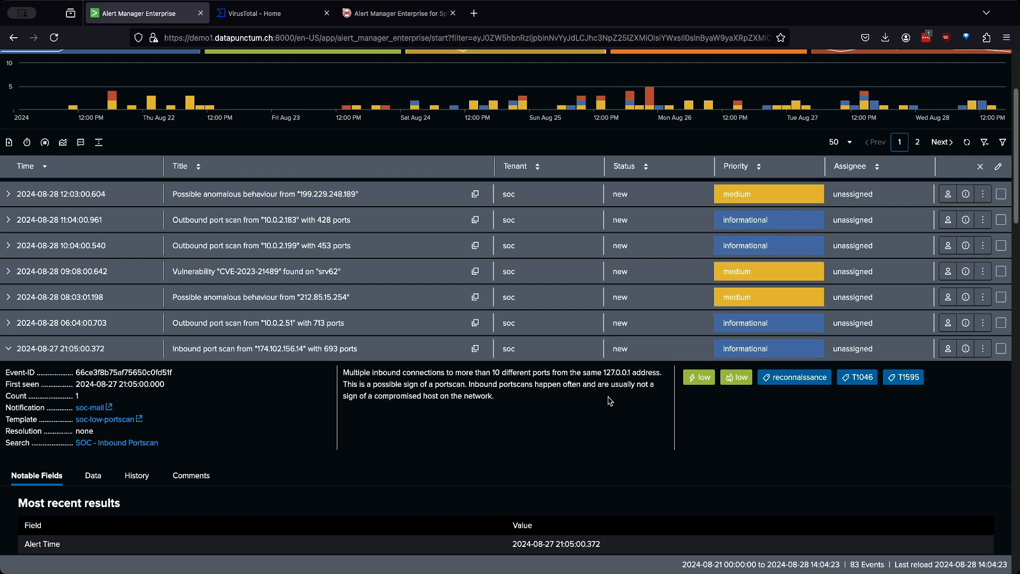
pyautogui.scroll(-2, 609, 400)
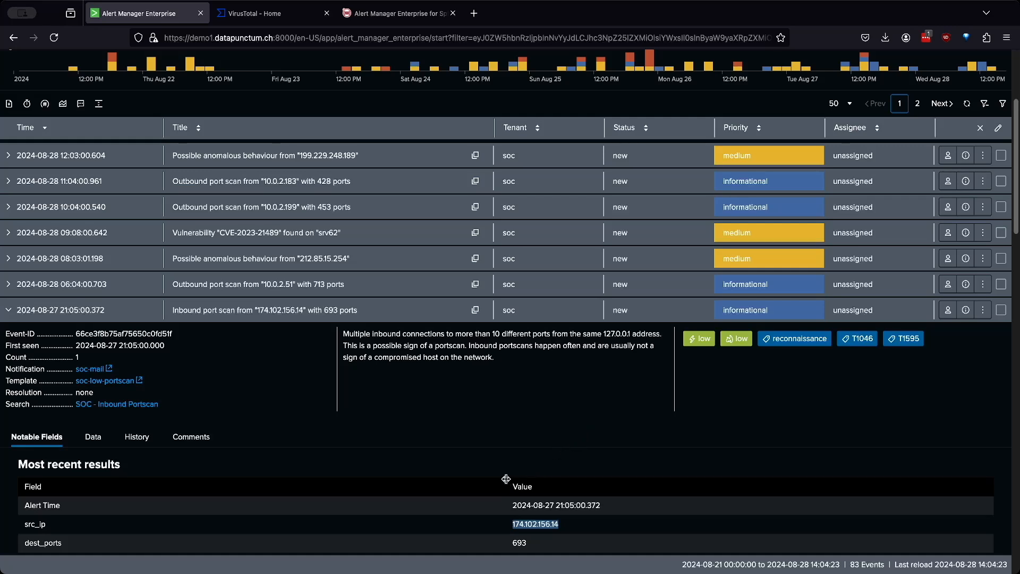
pyautogui.scroll(-1, 462, 479)
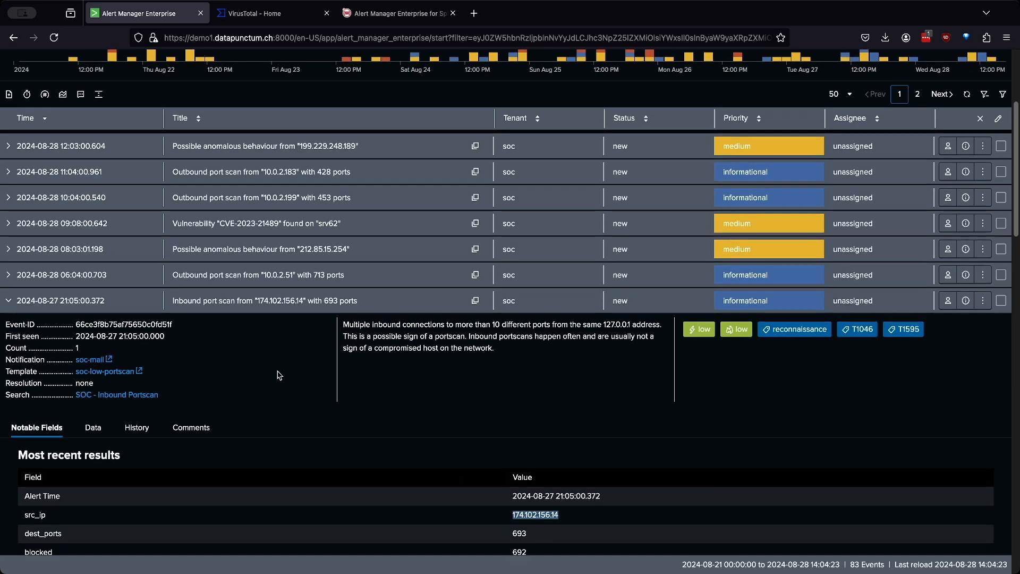
pyautogui.scroll(1, 281, 372)
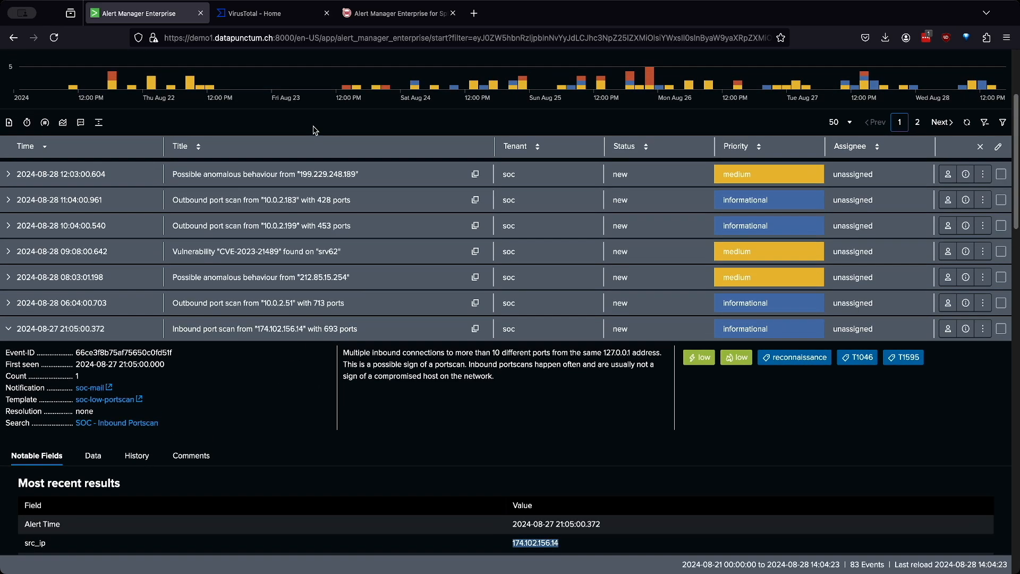
# Step: Look up the IP address 174.102.156.14 on VirusTotal and select the address of the report page
pyautogui.click(264, 19)
pyautogui.click(481, 415)
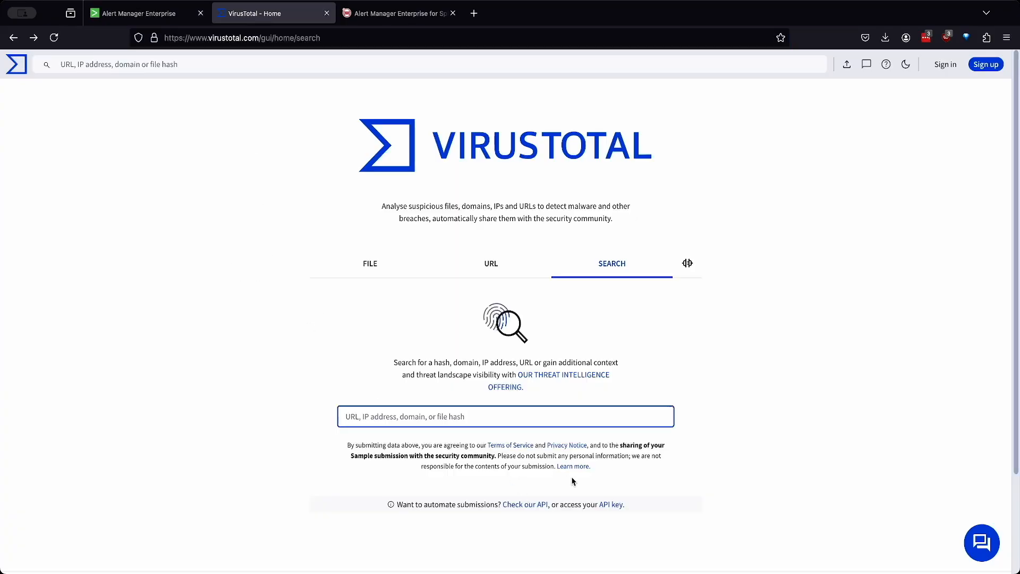
pyautogui.hotkey('ctrl', 'v')
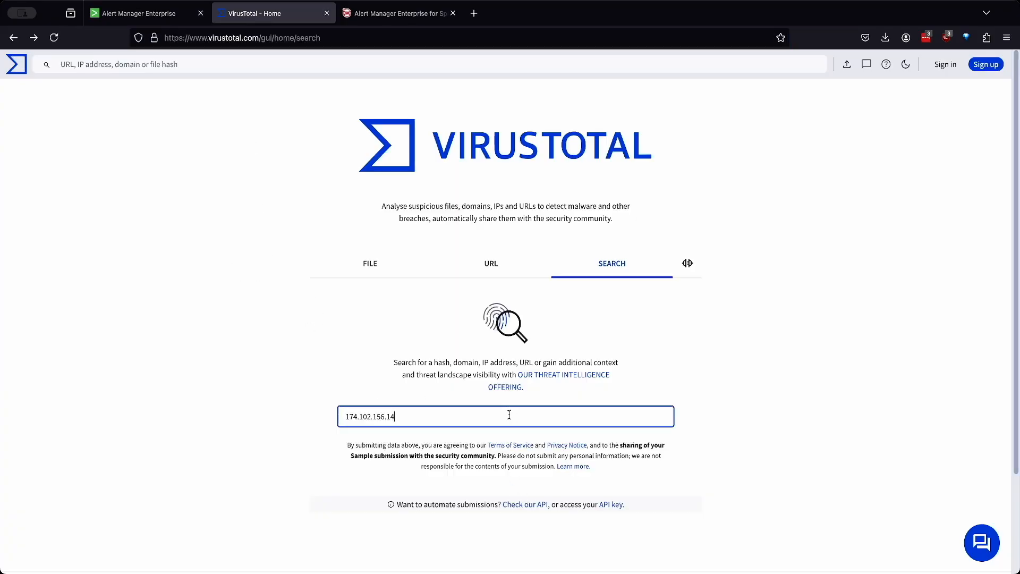
pyautogui.press('Return')
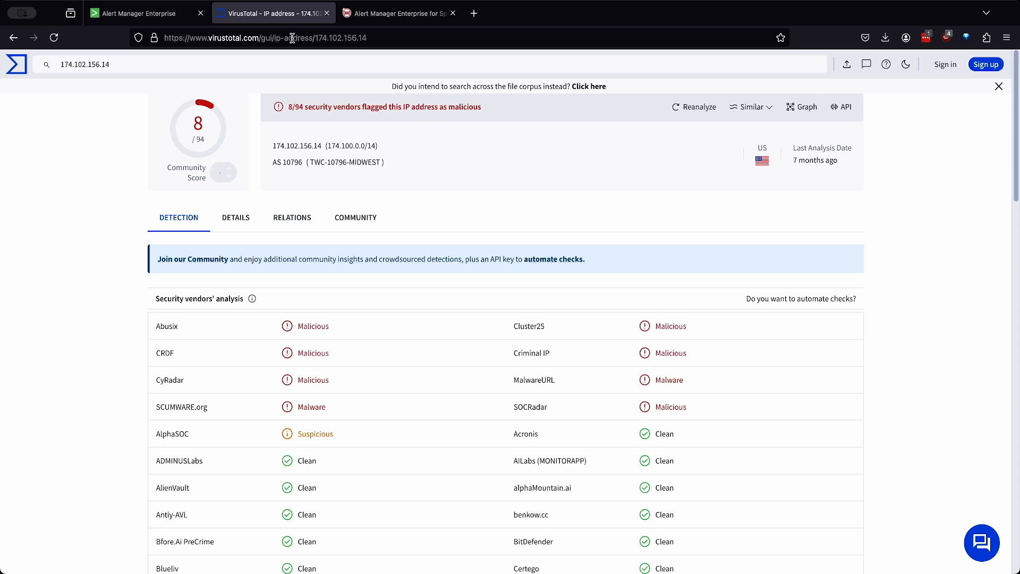
pyautogui.moveTo(368, 38); pyautogui.dragTo(168, 40)
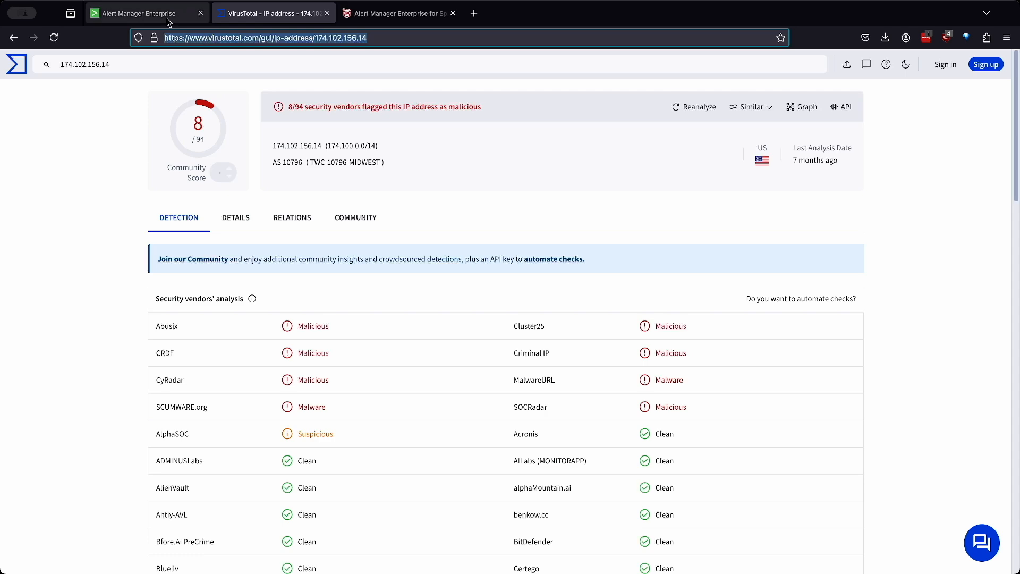
# Step: Return to Alert Manager Enterprise and start a new workflow action in the Fields settings
pyautogui.click(142, 14)
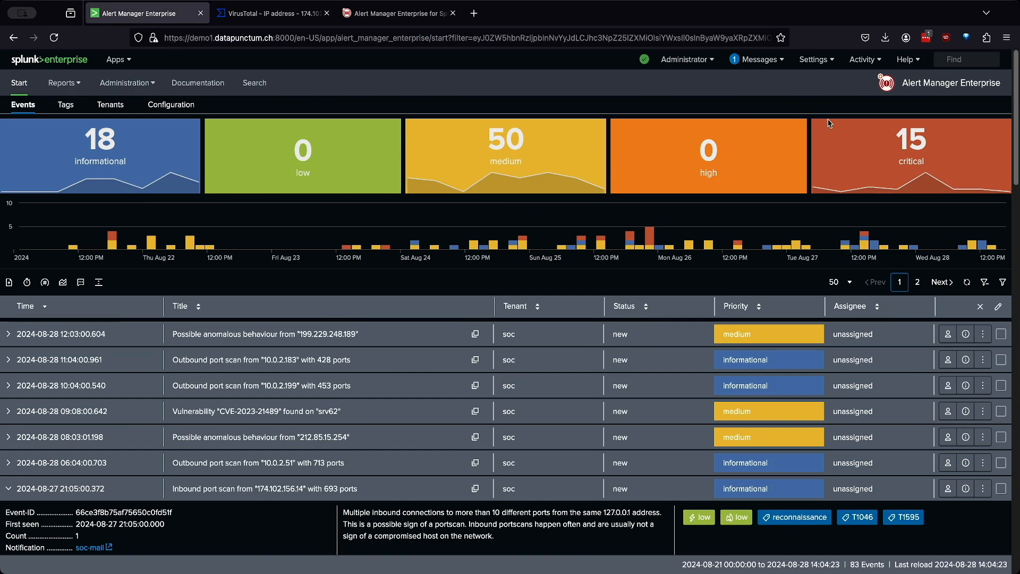
pyautogui.click(814, 60)
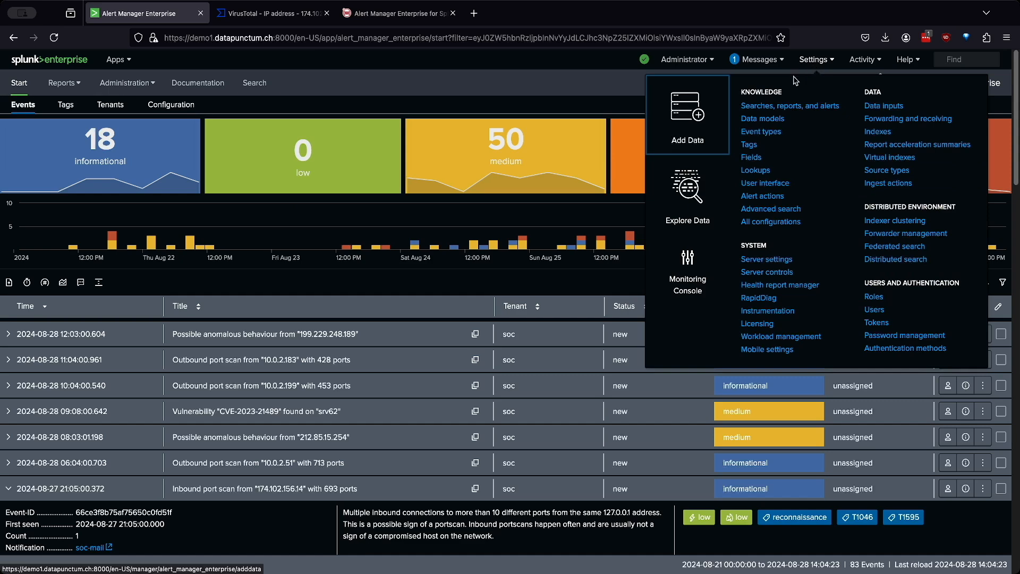
pyautogui.click(752, 158)
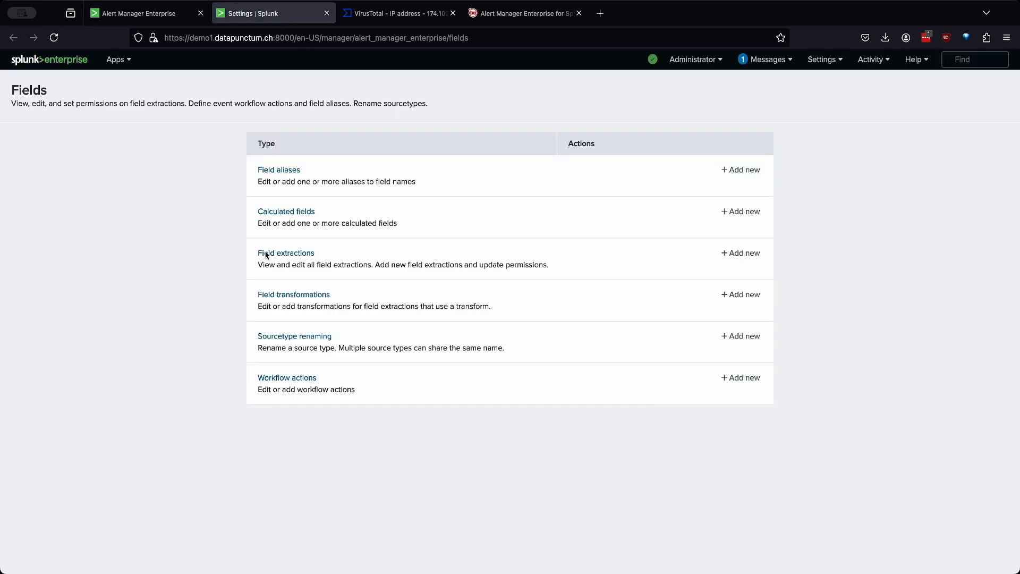
pyautogui.click(288, 378)
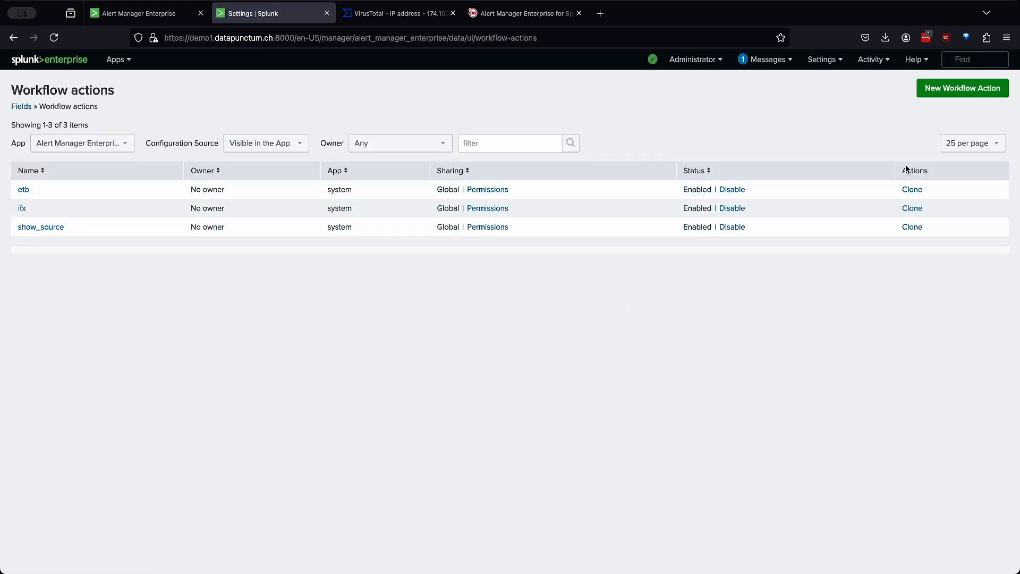
pyautogui.click(964, 91)
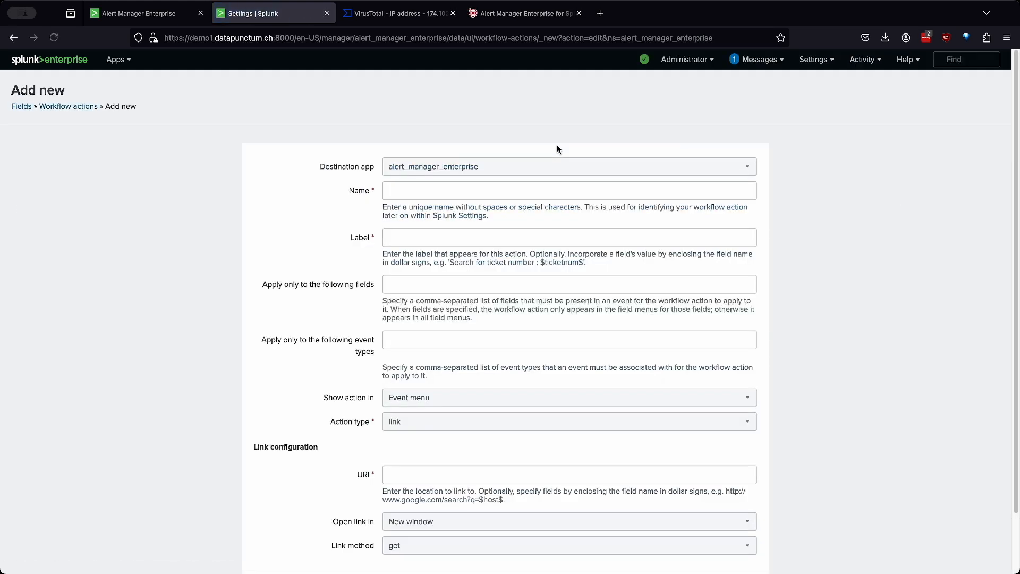
# Step: Name the workflow action VirusTotal and set its label to "VirusTotal for $src_ip$"
pyautogui.click(554, 189)
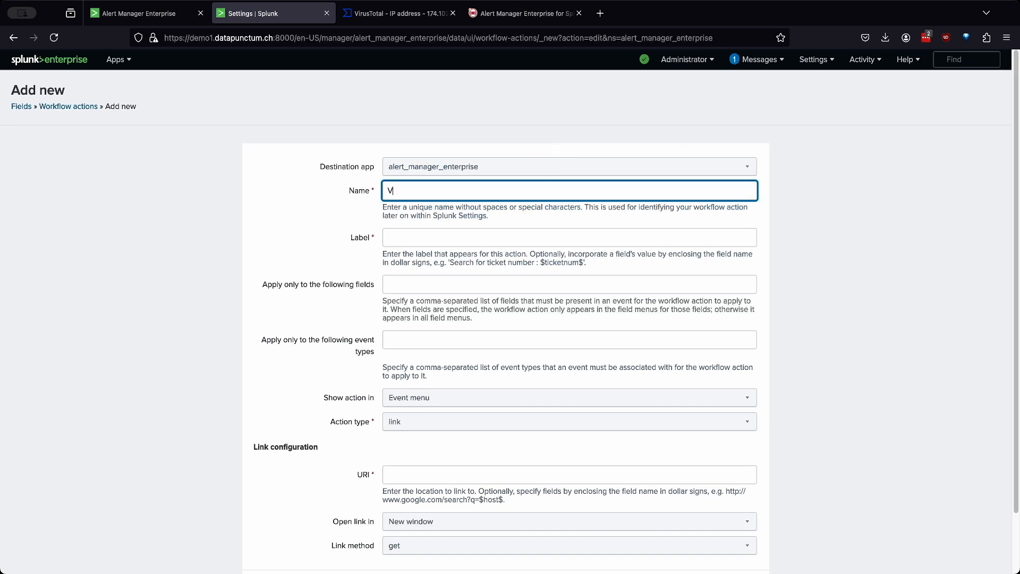
pyautogui.write('VirusTotal')
pyautogui.click(553, 239)
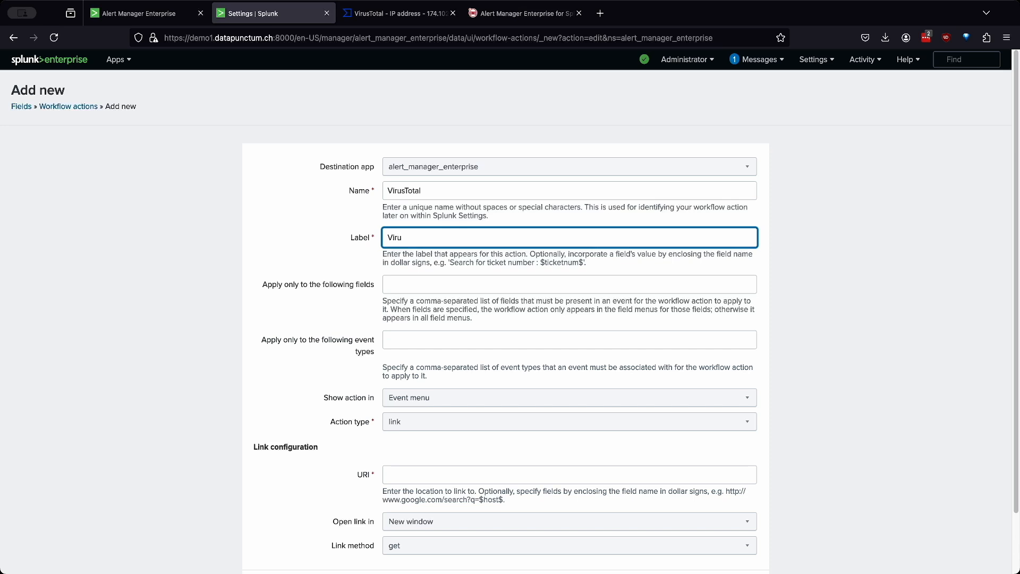
pyautogui.write('VirusTotal')
pyautogui.moveTo(476, 237); pyautogui.dragTo(386, 237)
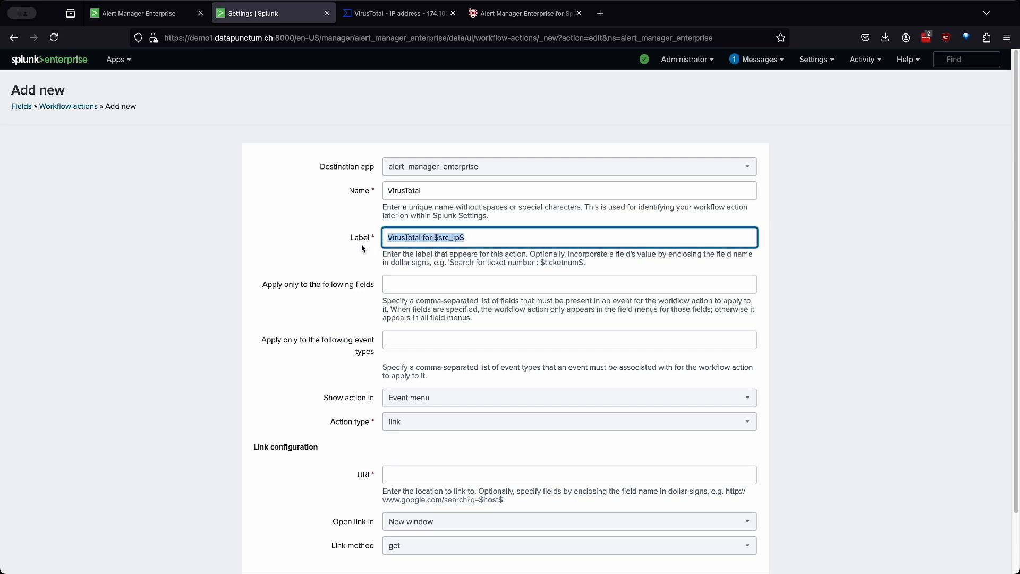
# Step: Restrict the workflow action to the field src_ip
pyautogui.click(444, 286)
pyautogui.write('src_ip')
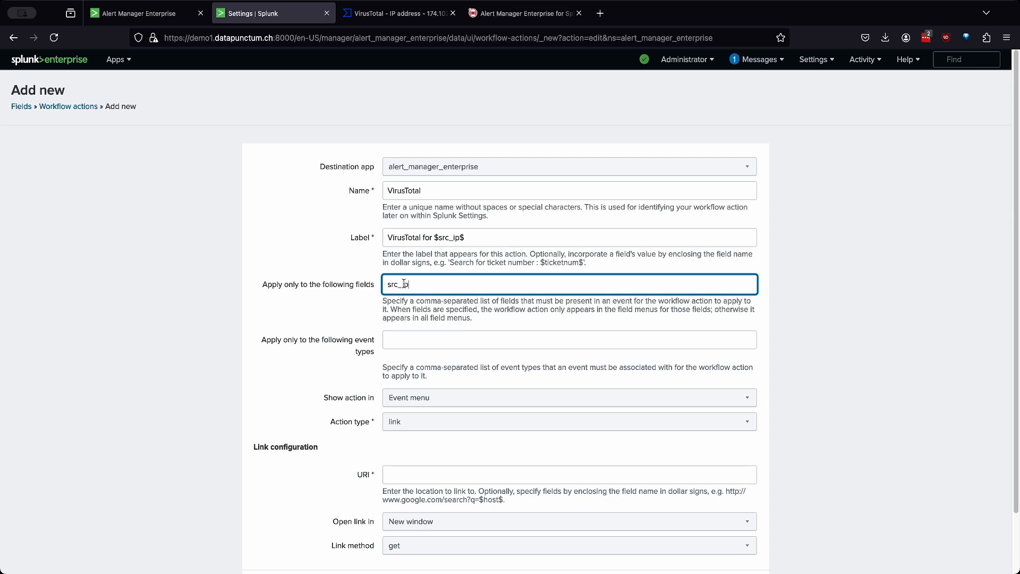
pyautogui.scroll(-1, 433, 298)
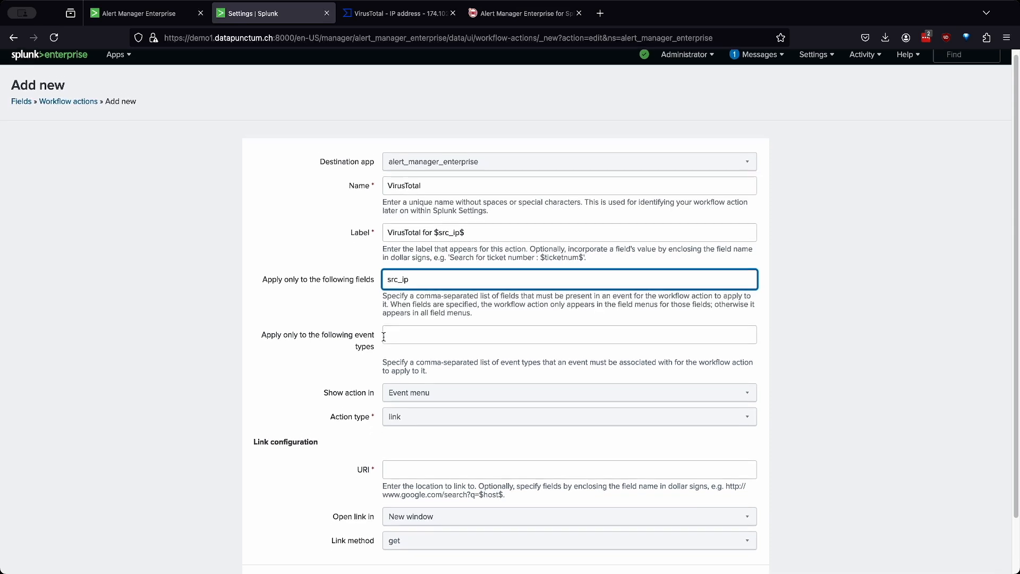
pyautogui.doubleClick(394, 280)
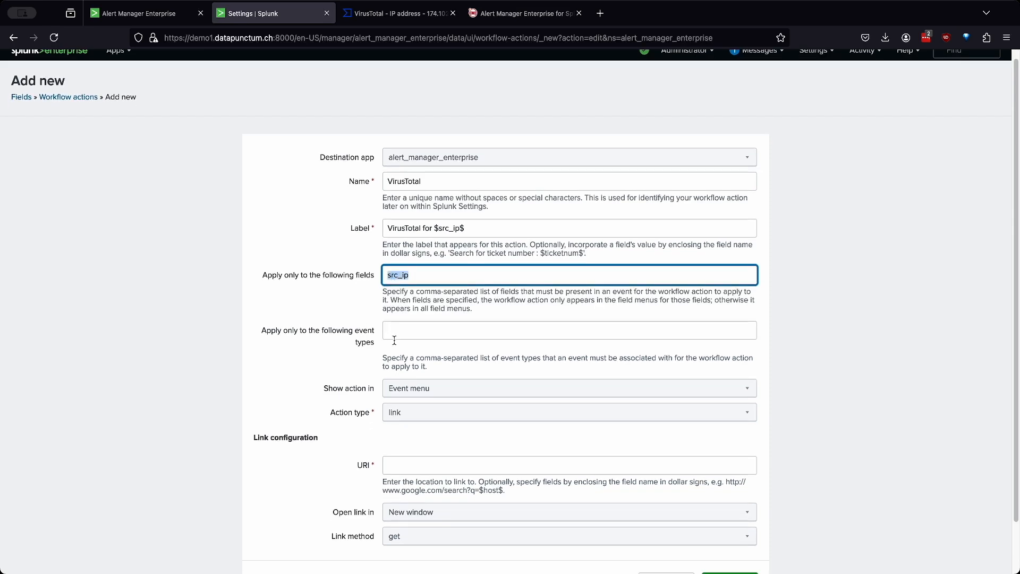
pyautogui.scroll(-3, 311, 405)
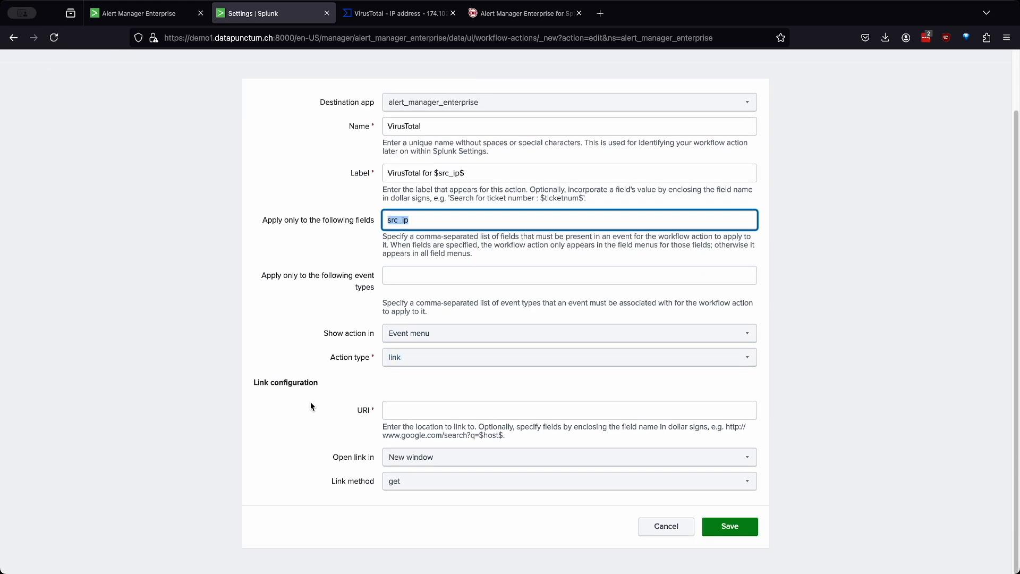
pyautogui.click(413, 404)
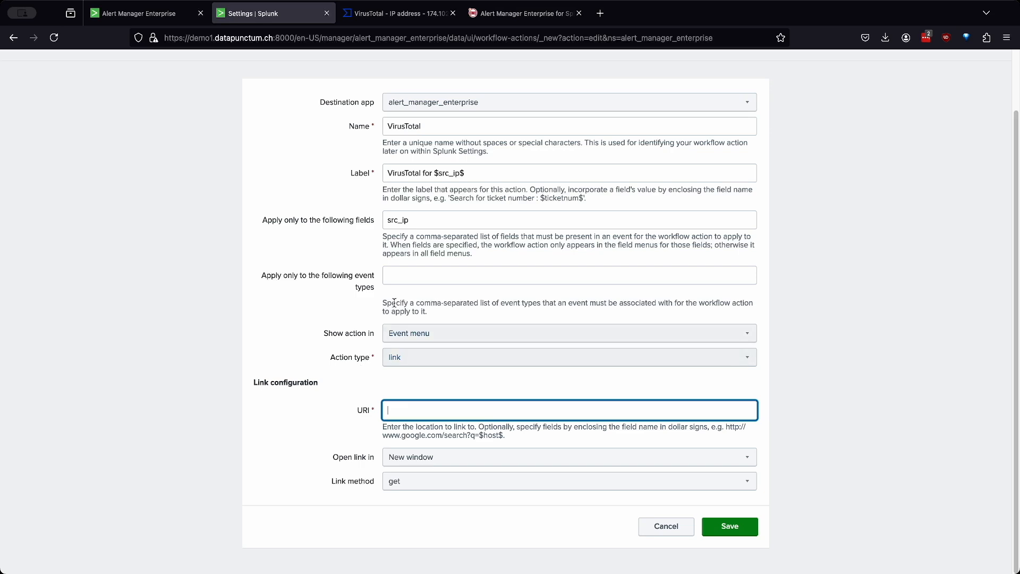
pyautogui.click(399, 13)
pyautogui.click(387, 38)
pyautogui.hotkey('ctrl', 'c')
pyautogui.click(273, 13)
pyautogui.hotkey('ctrl', 'v')
pyautogui.moveTo(532, 410); pyautogui.dragTo(587, 409)
pyautogui.press('BackSpace')
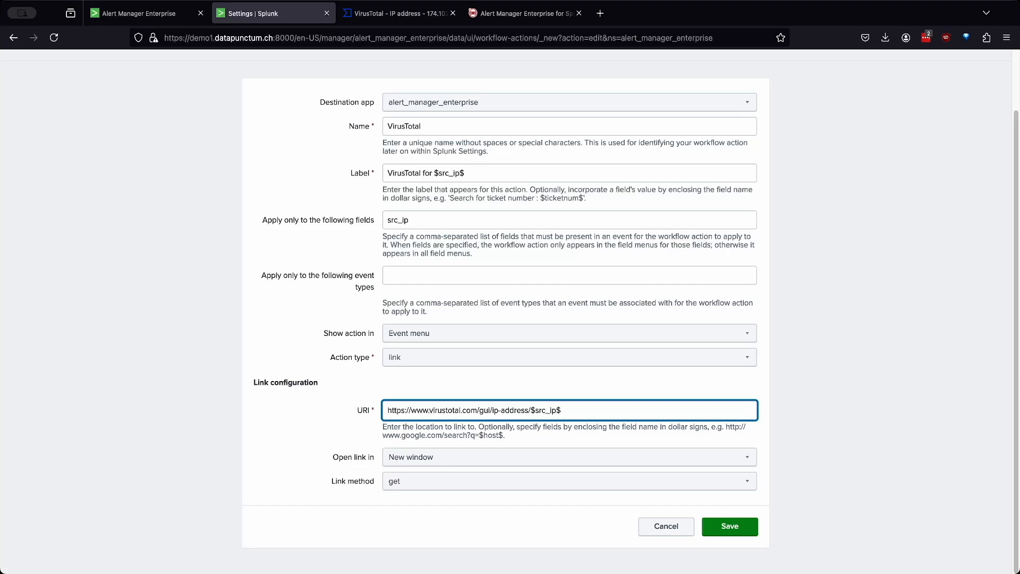
# Step: Save the VirusTotal workflow action and reload the Alert Manager Enterprise events page
pyautogui.scroll(1, 613, 474)
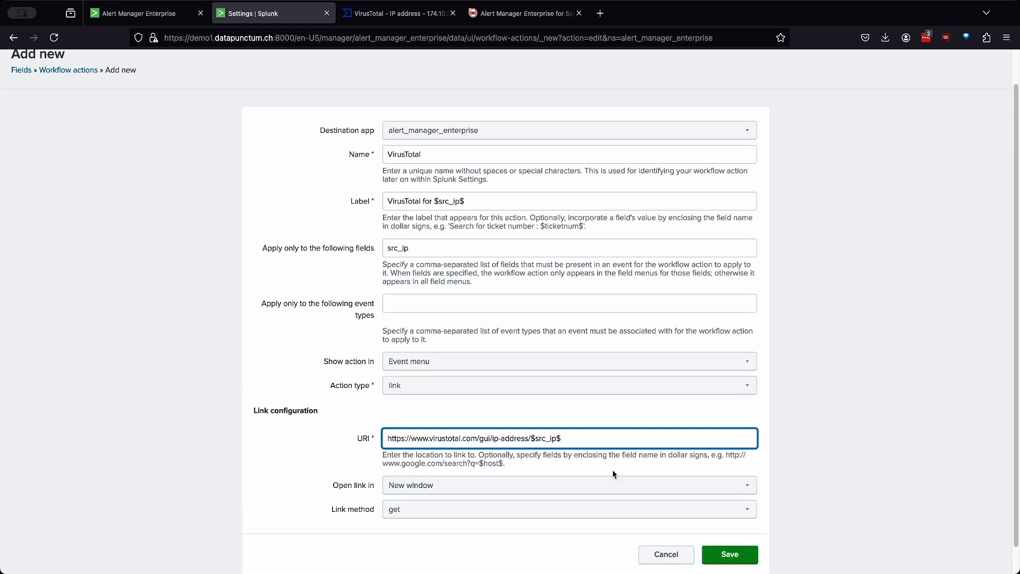
pyautogui.scroll(-1, 575, 471)
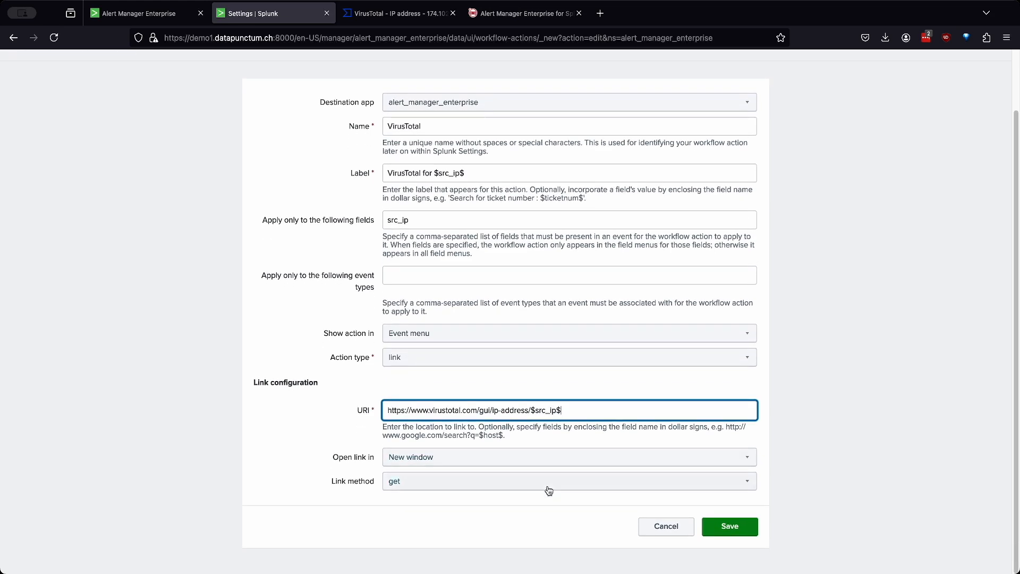
pyautogui.scroll(1, 728, 542)
pyautogui.scroll(-1, 729, 527)
pyautogui.click(728, 526)
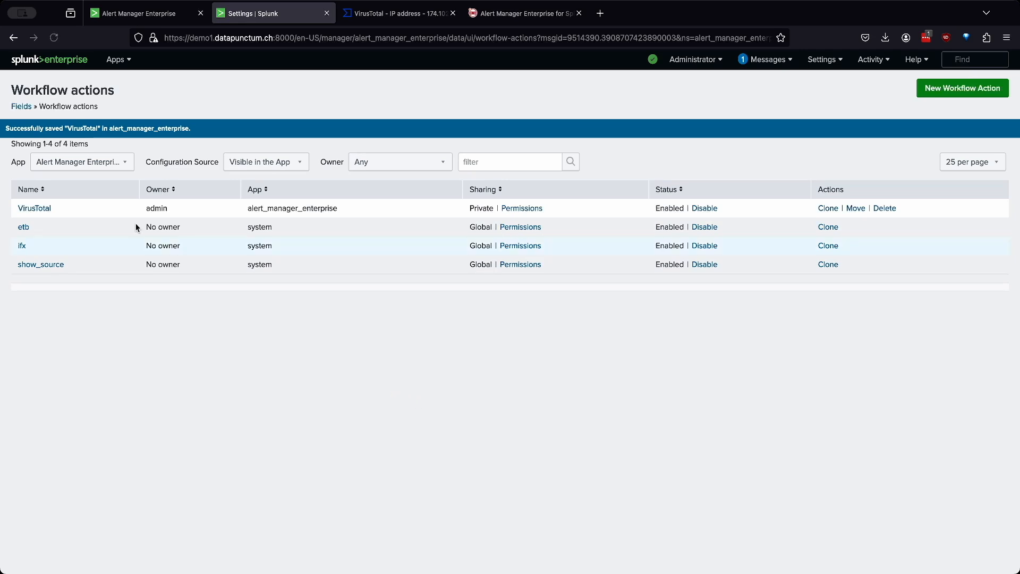
pyautogui.click(183, 18)
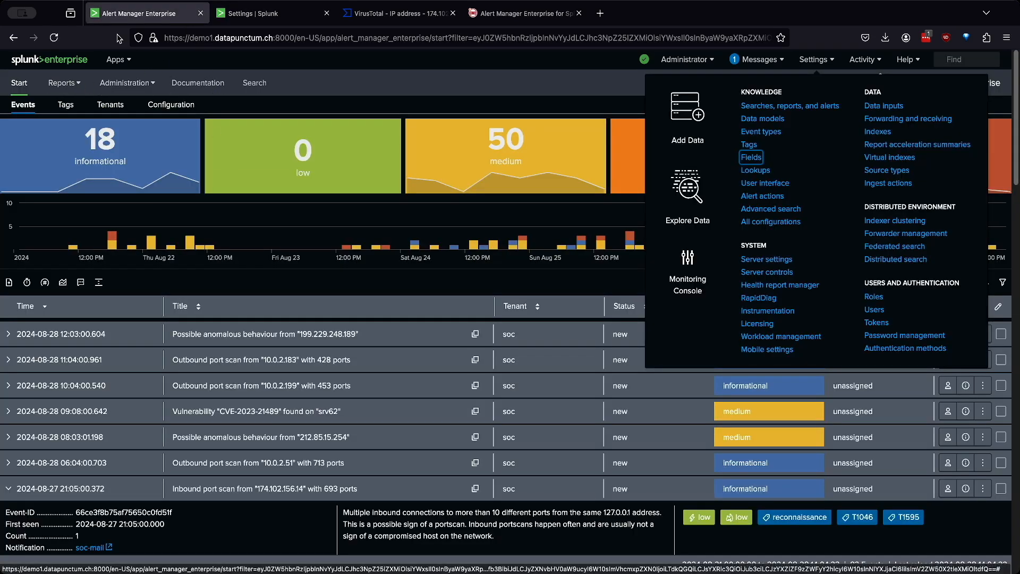
pyautogui.click(53, 37)
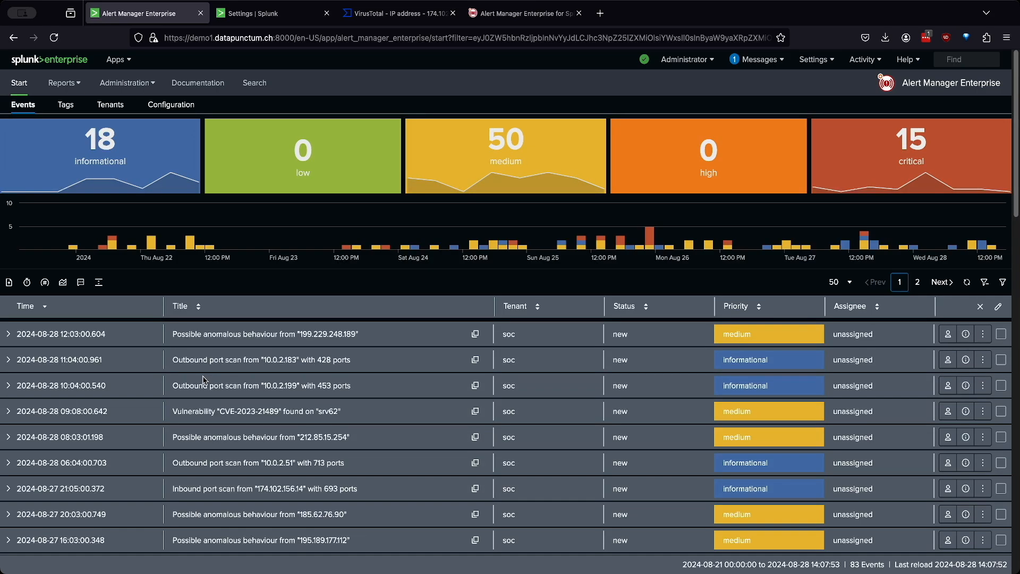
# Step: Expand the 714-port inbound port scan event from 45.128.96.133 and run its VirusTotal workflow action
pyautogui.scroll(-3, 203, 375)
pyautogui.scroll(-2, 202, 382)
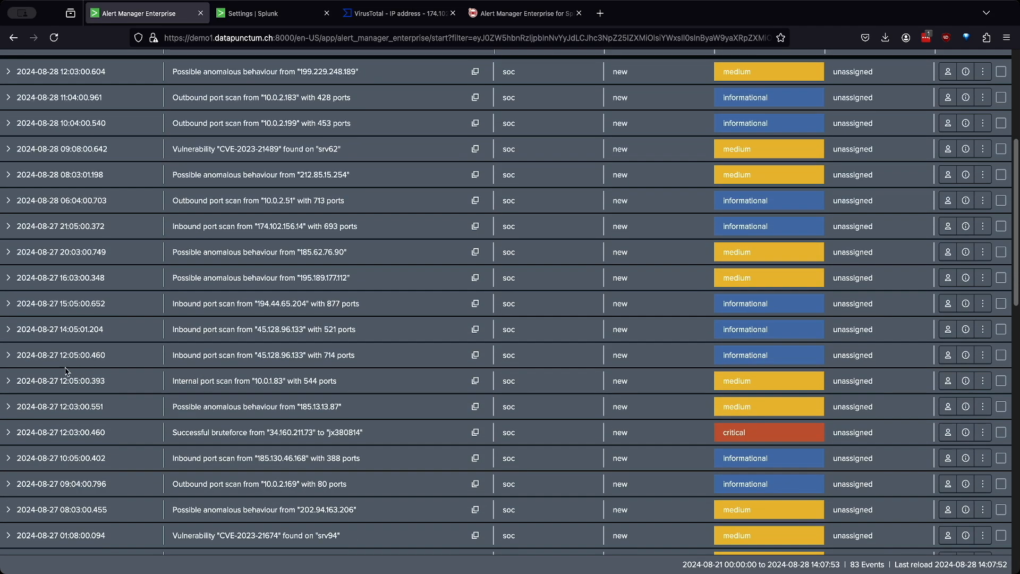
pyautogui.click(8, 354)
pyautogui.scroll(-2, 277, 253)
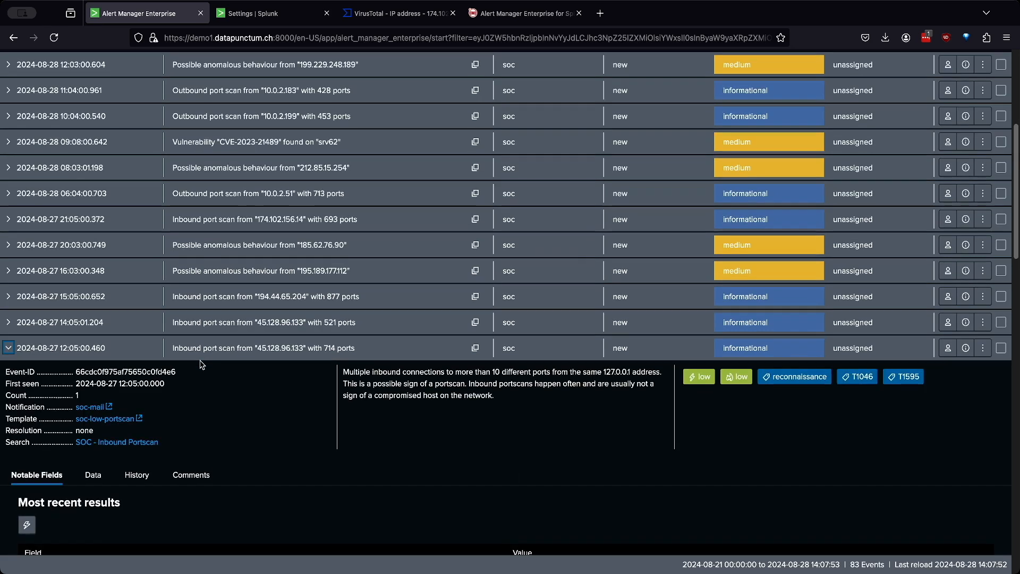
pyautogui.scroll(-2, 246, 404)
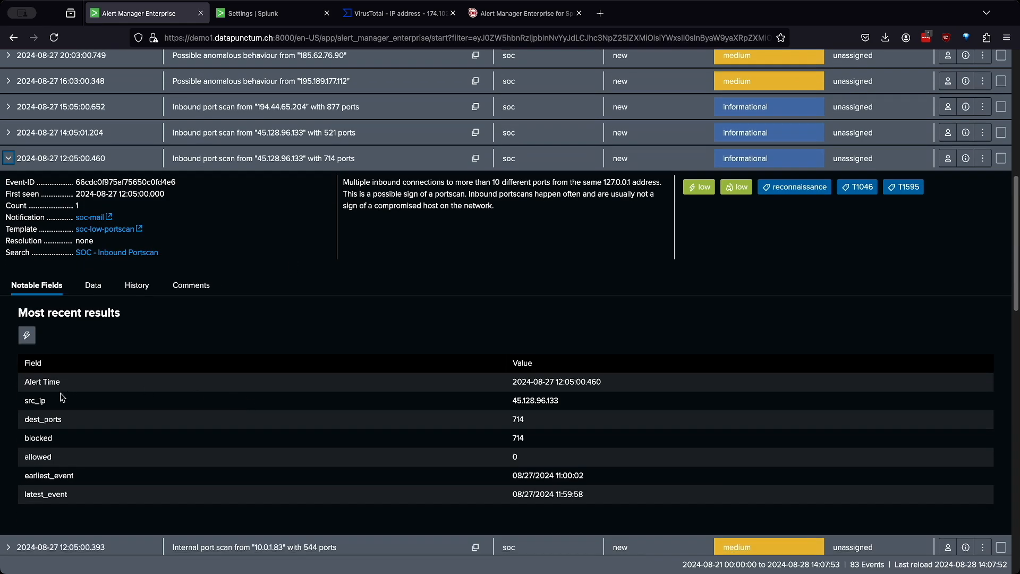
pyautogui.click(28, 343)
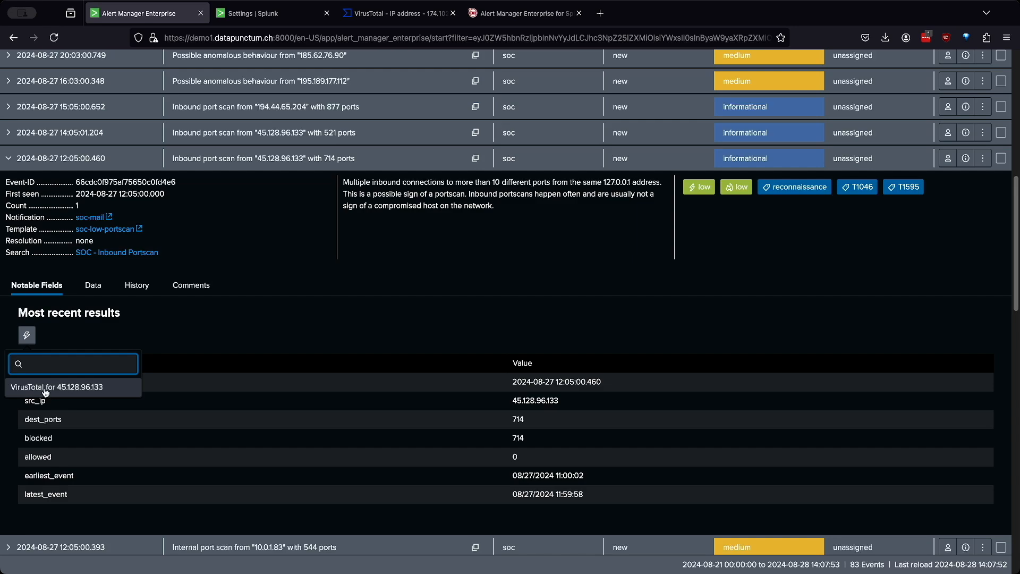
pyautogui.click(82, 387)
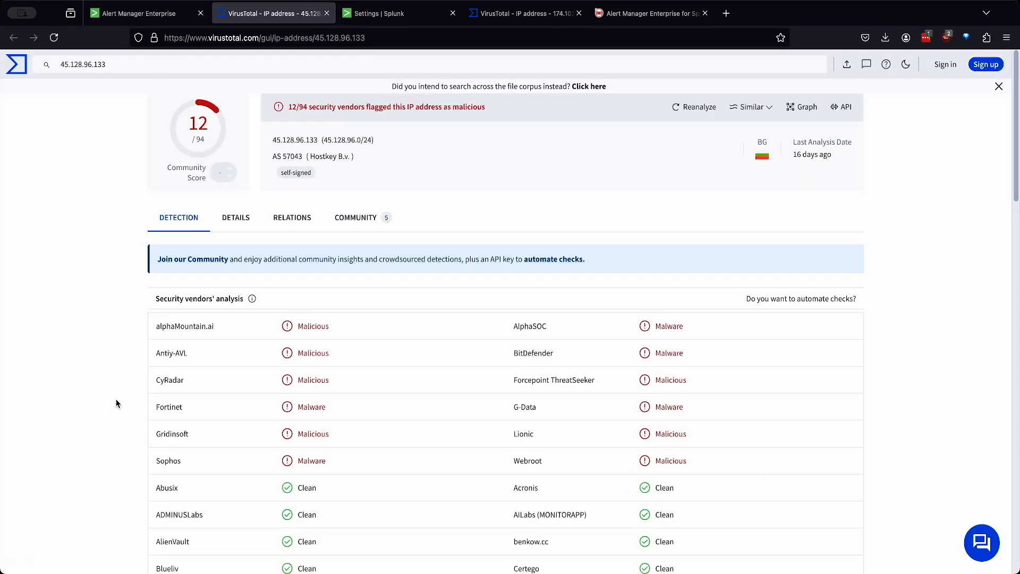
# Step: Examine the security vendors' verdicts in the VirusTotal report for 45.128.96.133
pyautogui.scroll(-3, 131, 392)
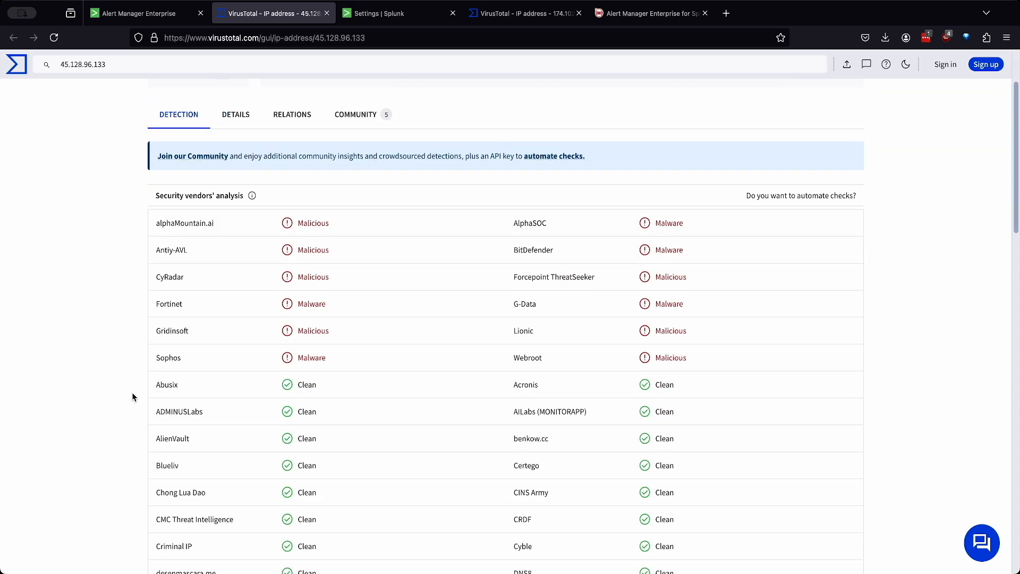
pyautogui.scroll(-5, 132, 392)
pyautogui.scroll(6, 132, 392)
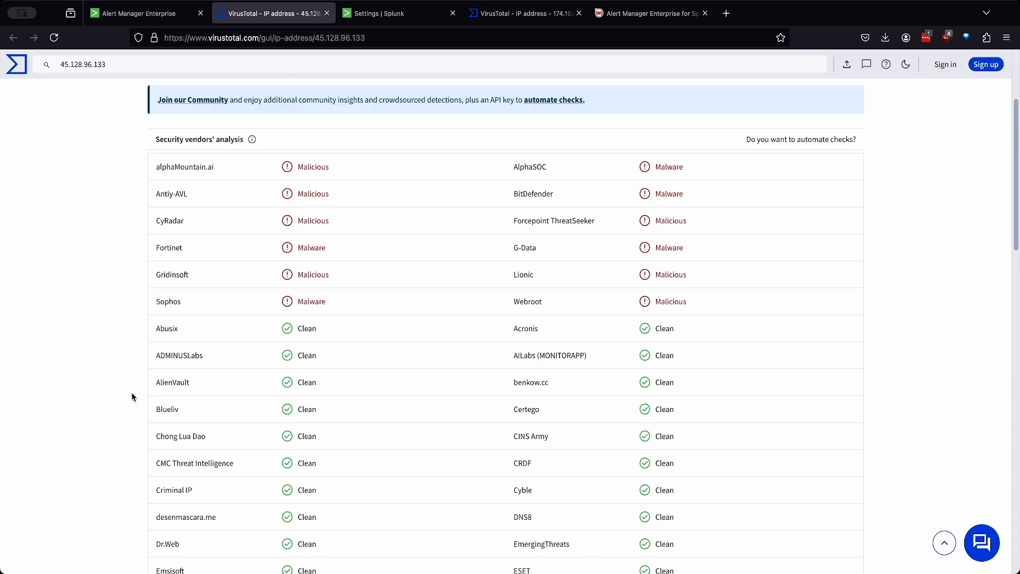
pyautogui.scroll(2, 130, 397)
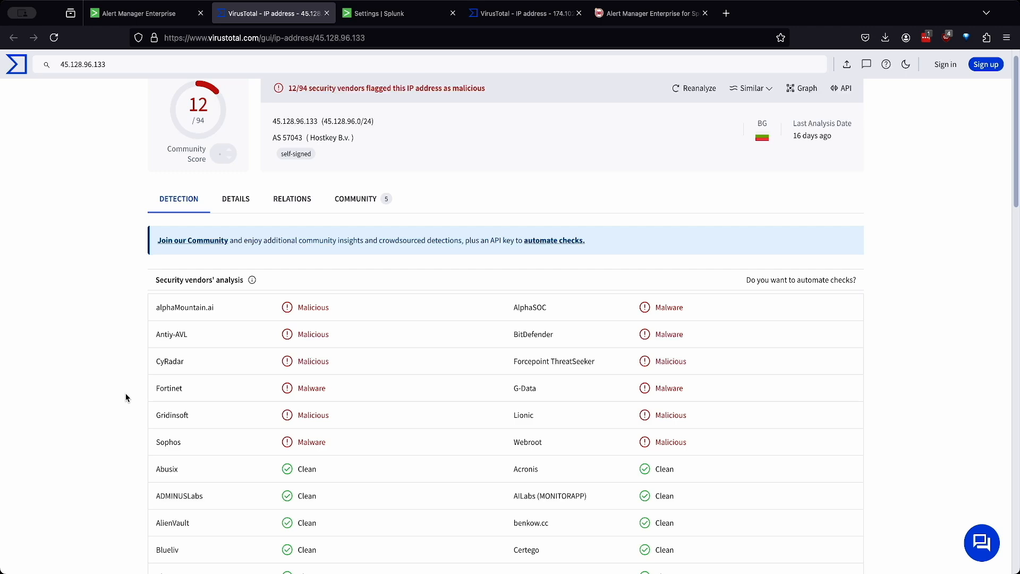
# Step: Return to the Alert Manager Enterprise events list and collapse the expanded 714-port inbound port scan event
pyautogui.click(120, 14)
pyautogui.scroll(1, 27, 179)
pyautogui.click(28, 179)
pyautogui.scroll(2, 105, 335)
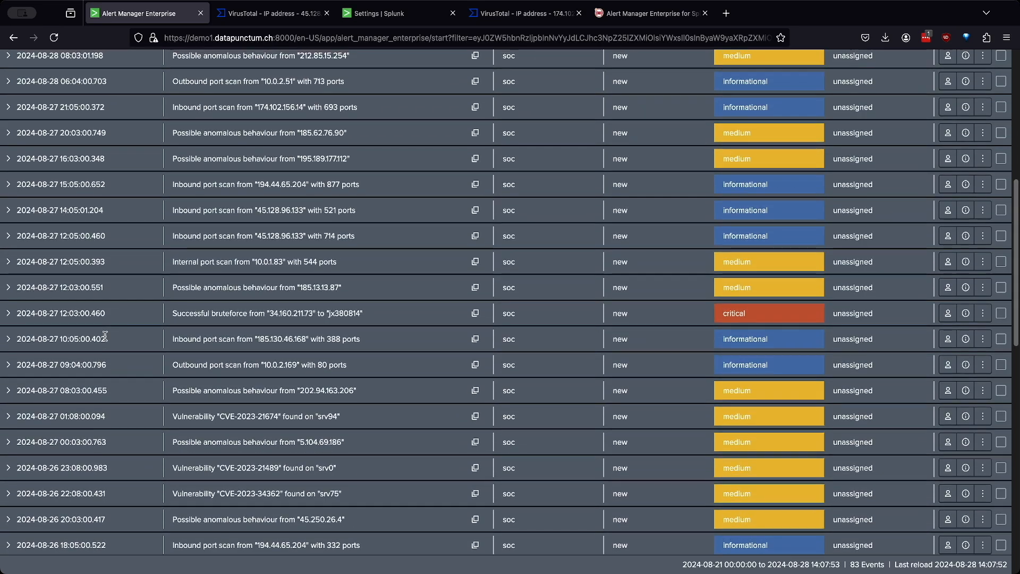
pyautogui.scroll(5, 105, 335)
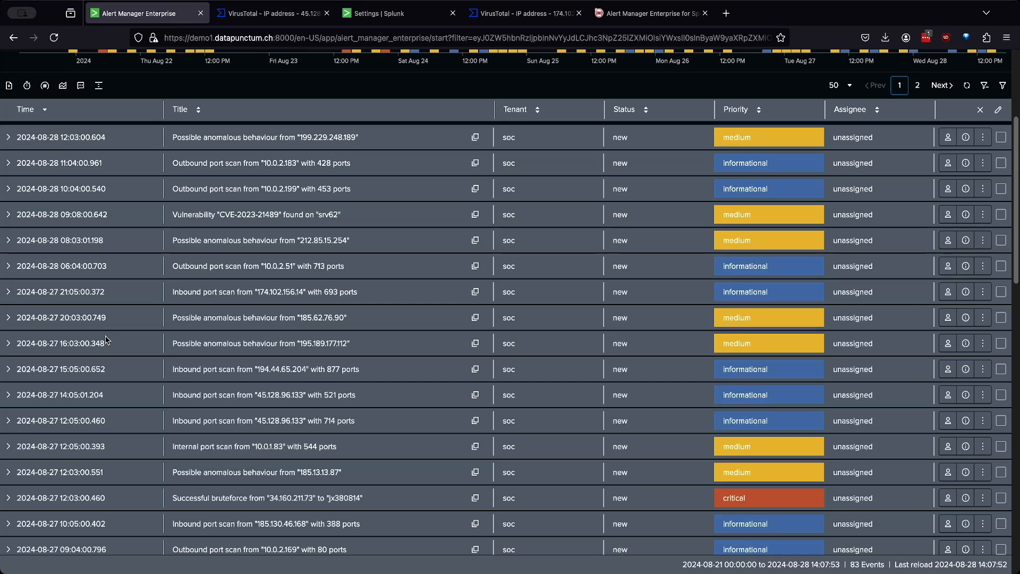
pyautogui.click(624, 18)
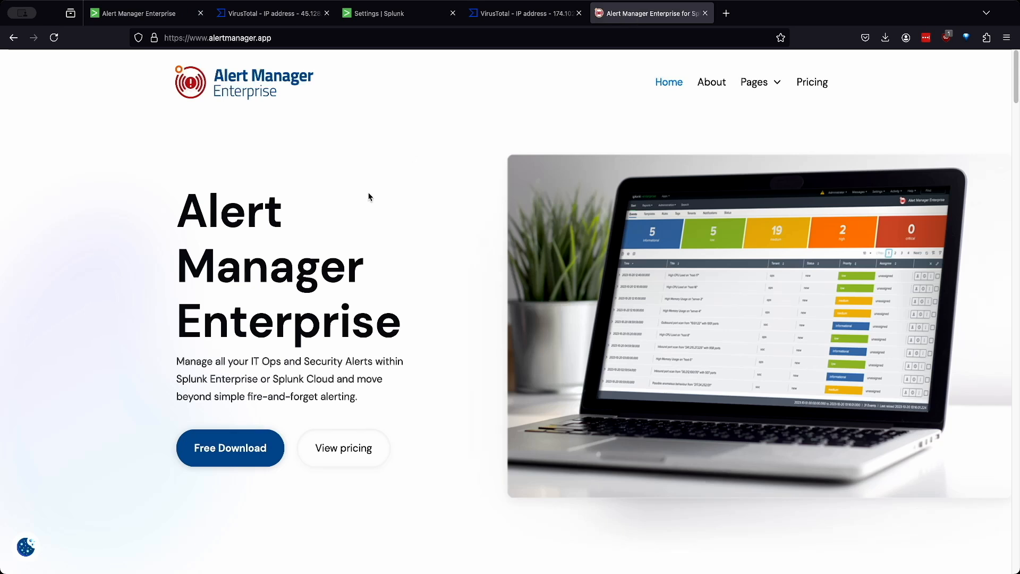